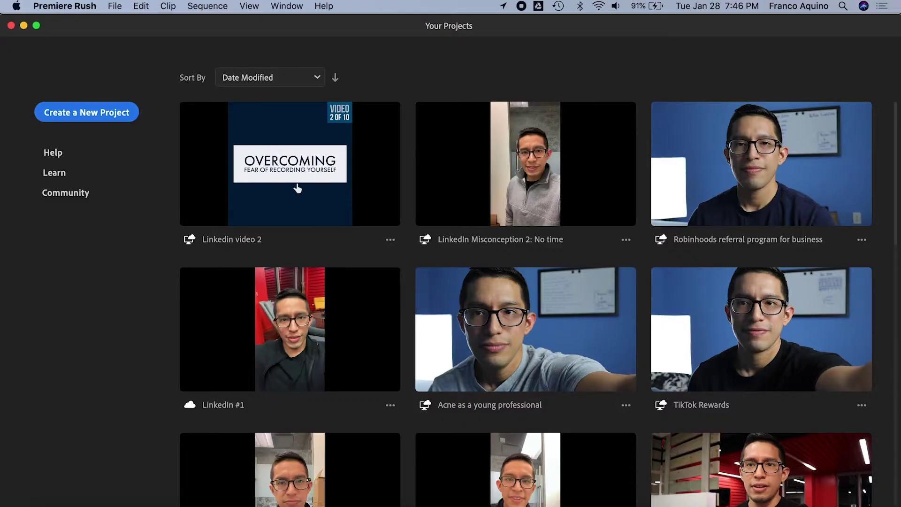
- Open the Linkedin video 2 project, confirm the Square aspect ratio, and set the playhead to 0:26
left_click(288, 137)
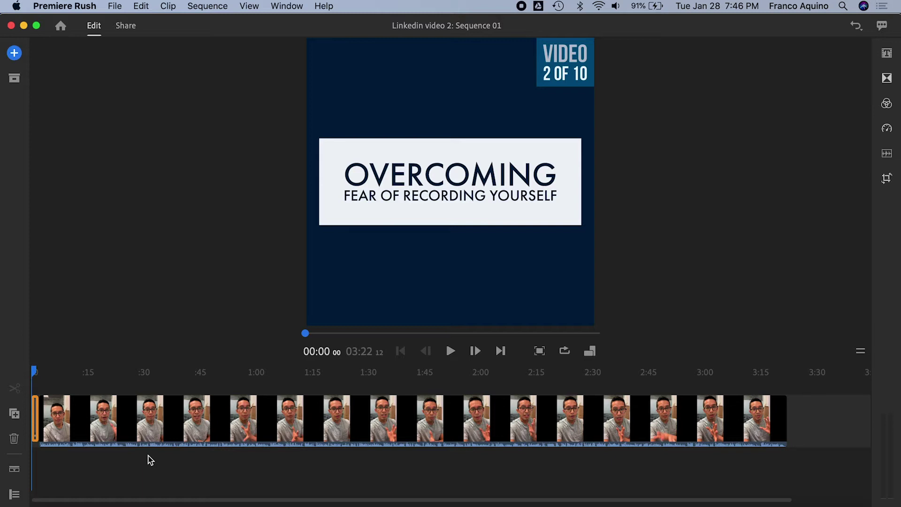
left_click(156, 371)
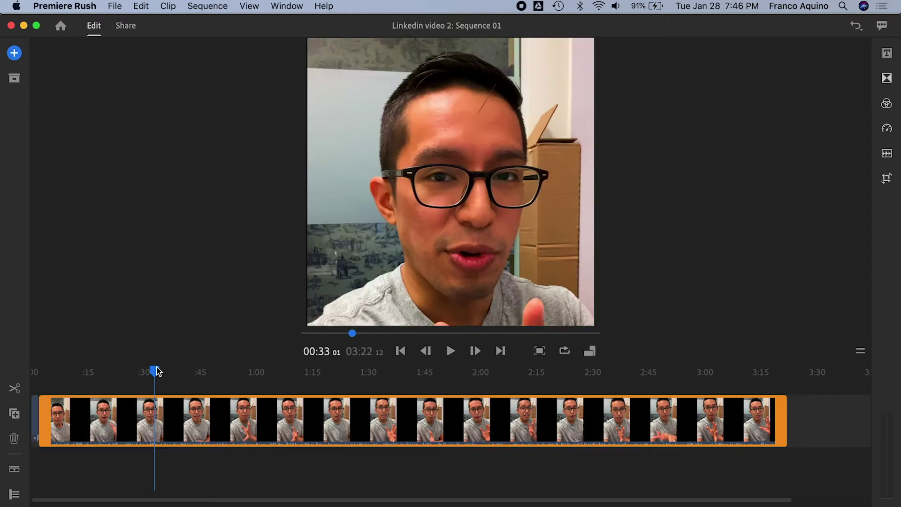
left_click(590, 353)
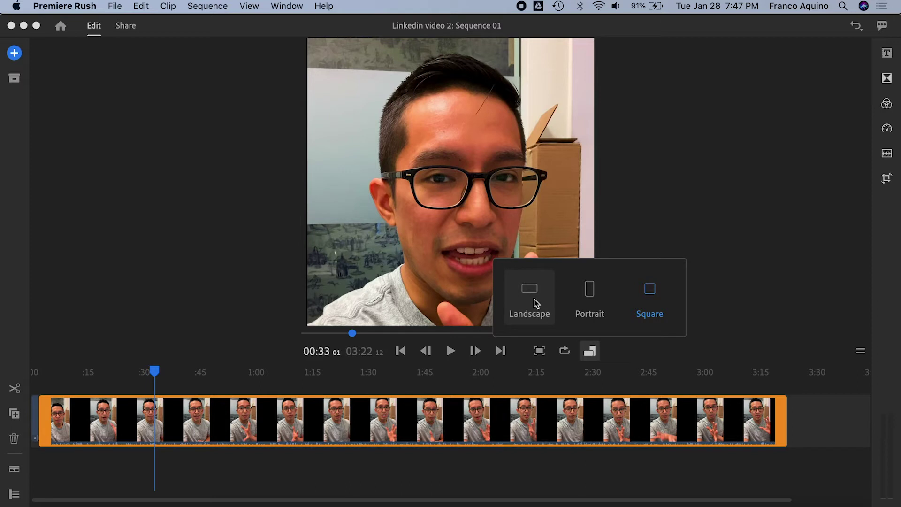
left_click(757, 306)
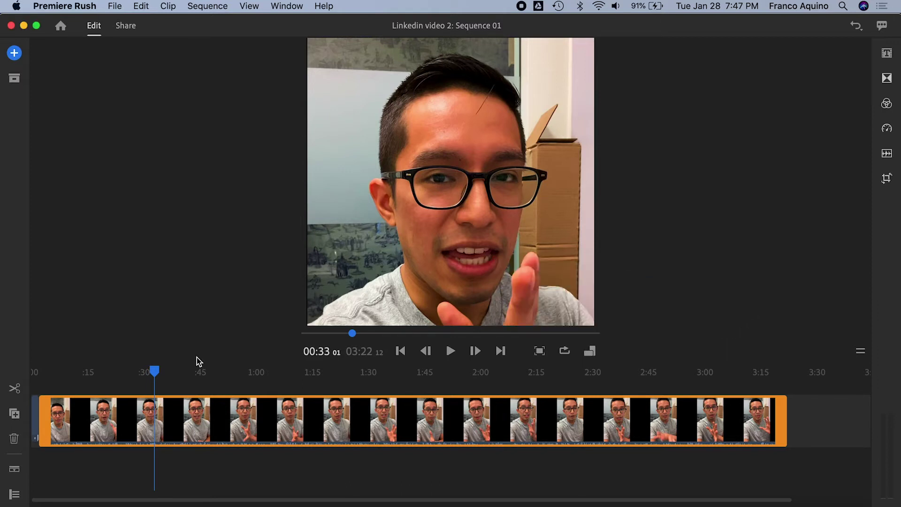
left_click_drag(155, 371, 128, 371)
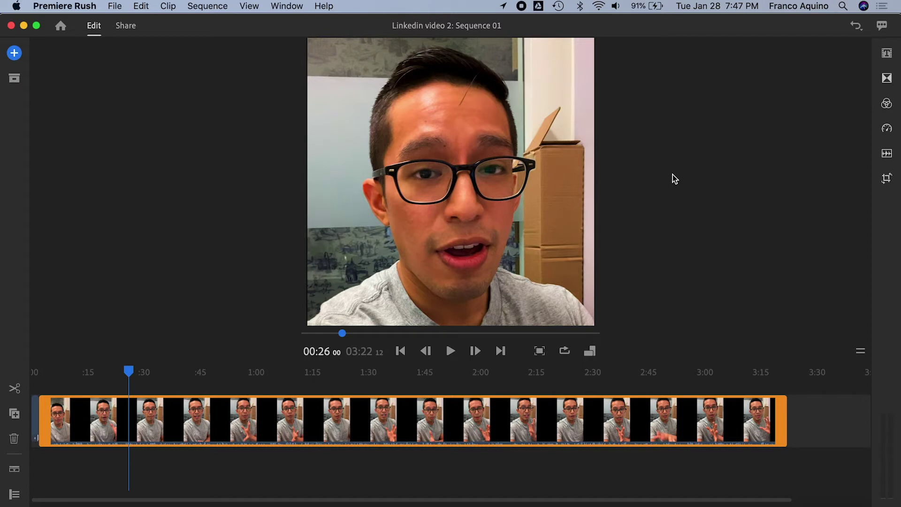
- Add the Main Point title style to the timeline at 0:26
left_click(887, 53)
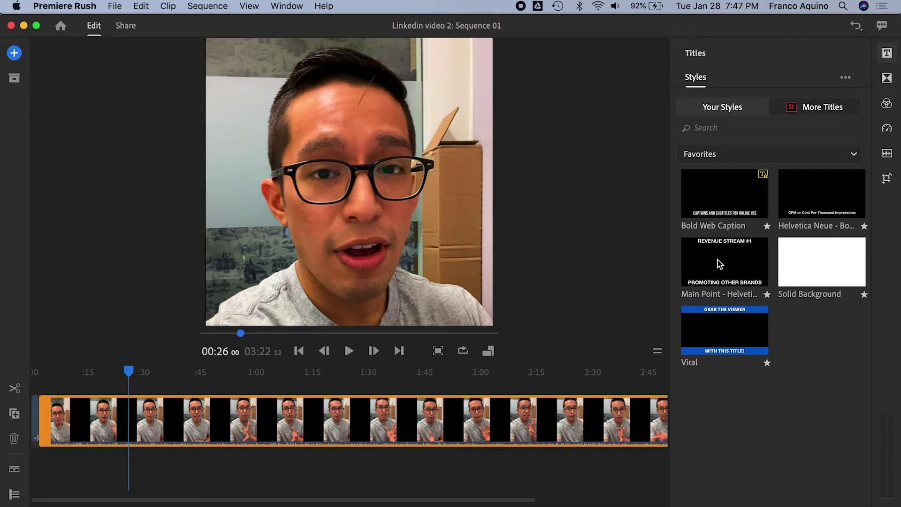
left_click_drag(717, 260, 403, 215)
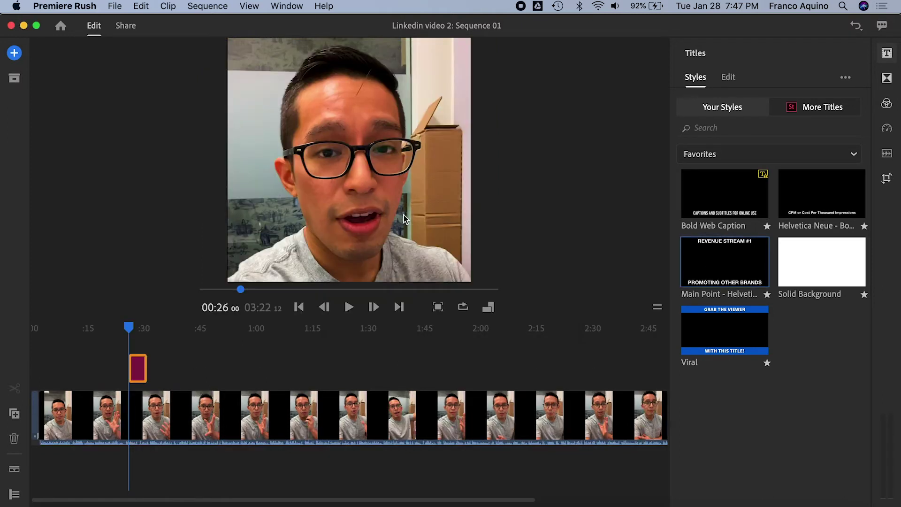
left_click_drag(130, 328, 137, 328)
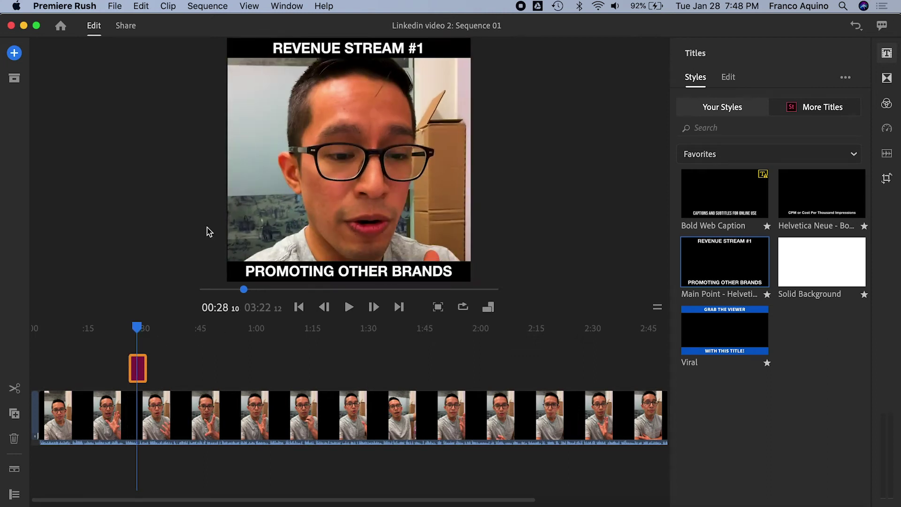
- Change the title's top line from REVENUE STREAM #1 to HELLO, keeping its original position
double_click(368, 47)
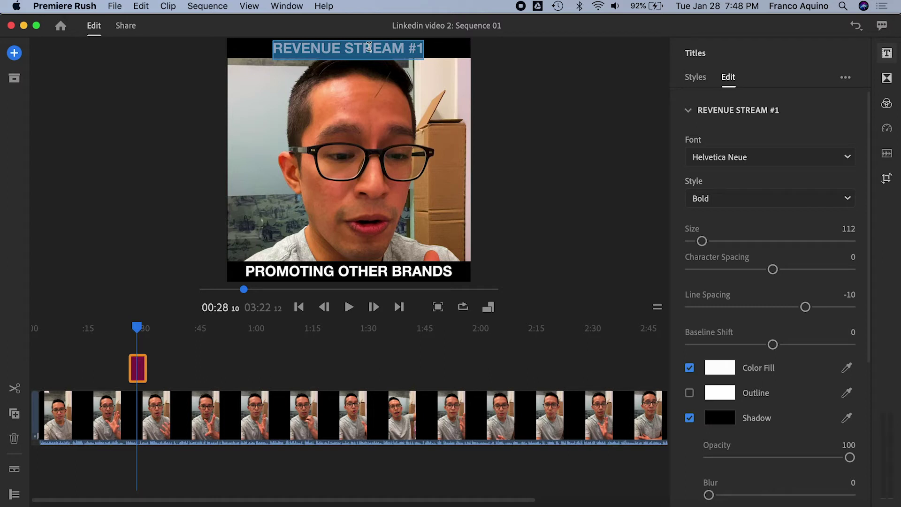
type("HELLO")
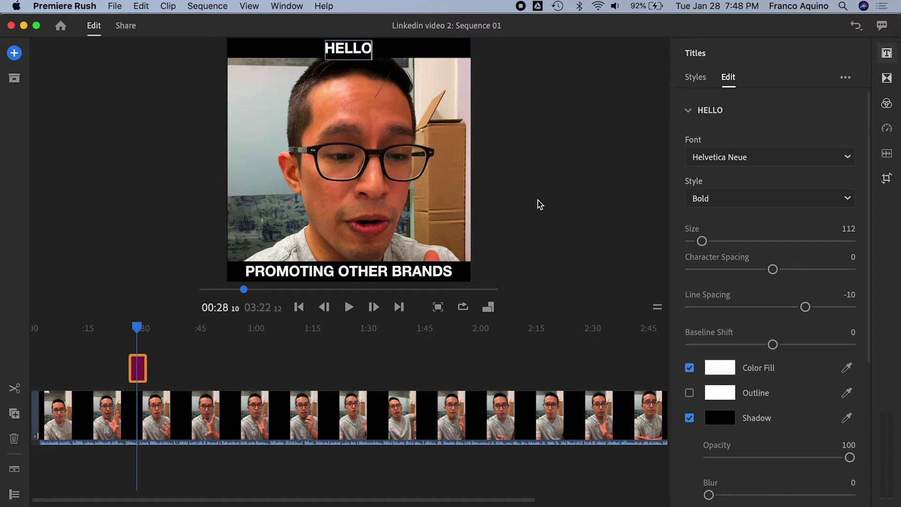
left_click(418, 197)
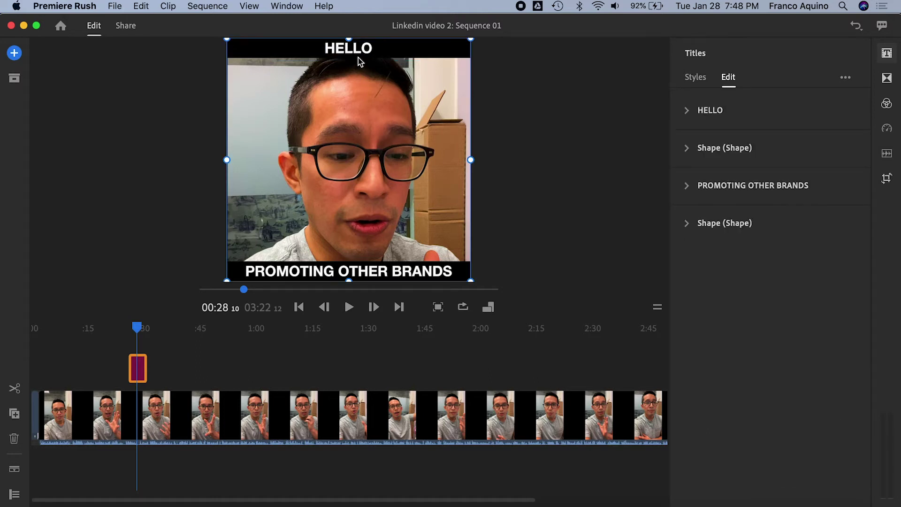
left_click_drag(363, 52, 360, 103)
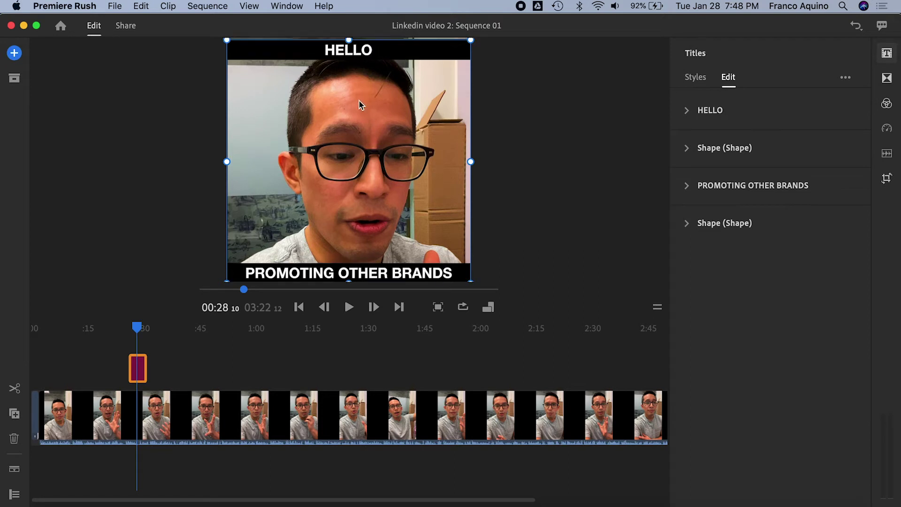
key("super+z")
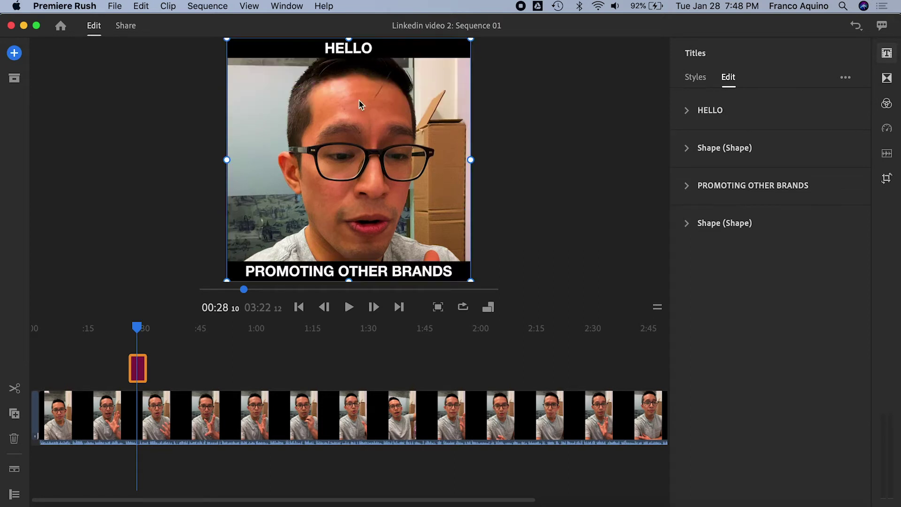
left_click(539, 105)
left_click(694, 78)
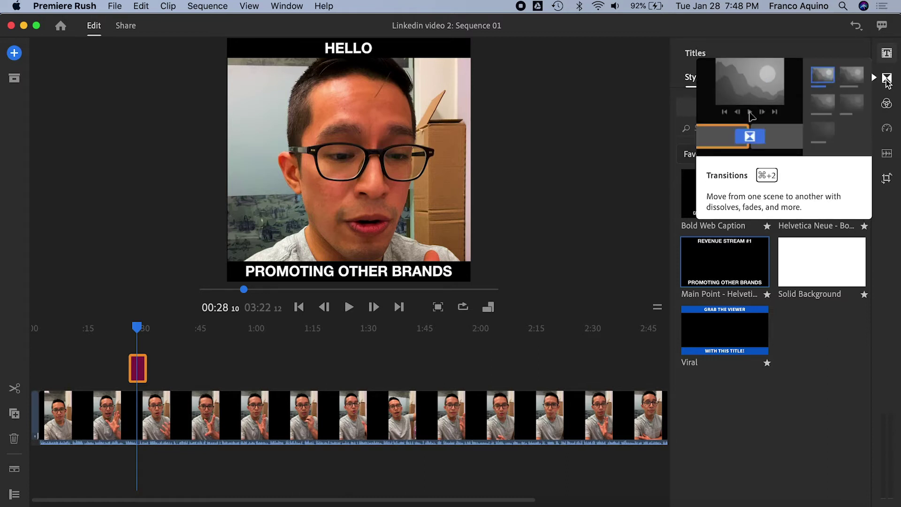
- Apply Dip to Black to the clip's end at 3:22 and preview the fade from 3:18
scroll(476, 375, "right", 5)
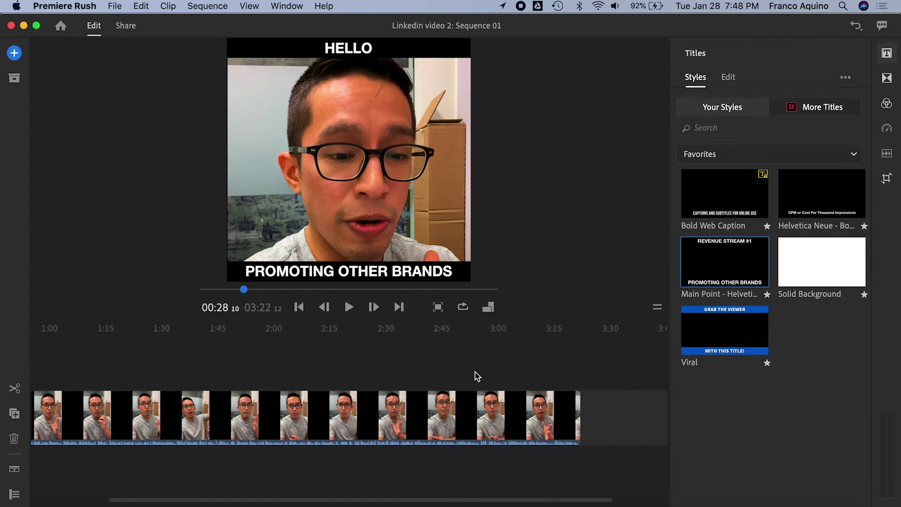
scroll(475, 373, "right", 4)
mouse_move(422, 330)
left_mouse_down()
mouse_move(444, 329)
mouse_move(428, 334)
left_mouse_up()
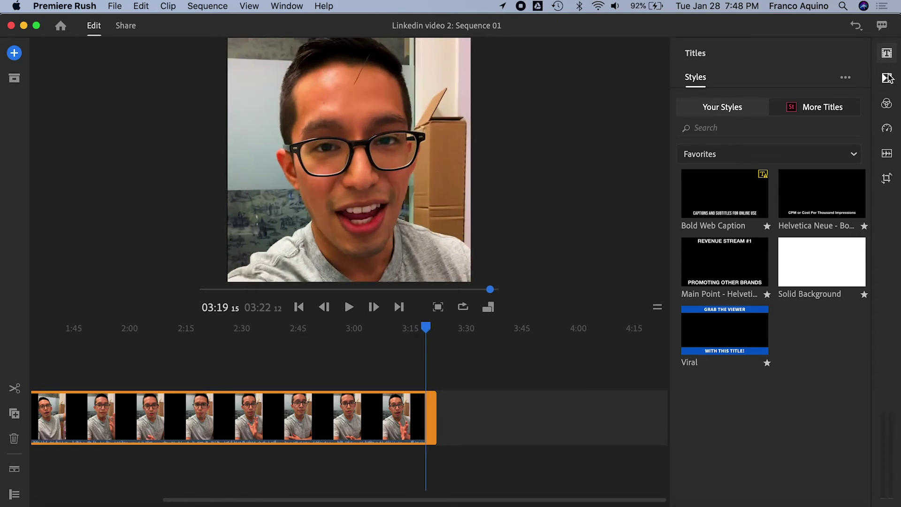
left_click(886, 78)
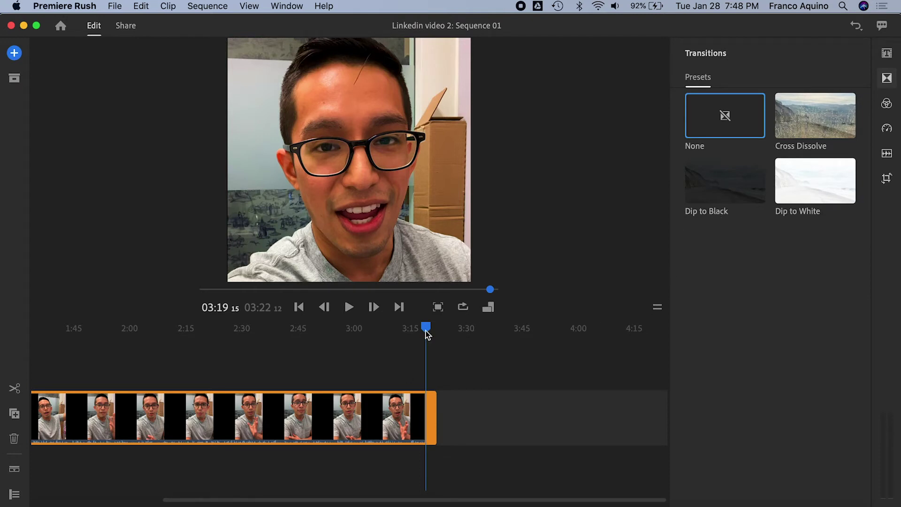
mouse_move(425, 327)
left_mouse_down()
mouse_move(412, 325)
mouse_move(426, 327)
left_mouse_up()
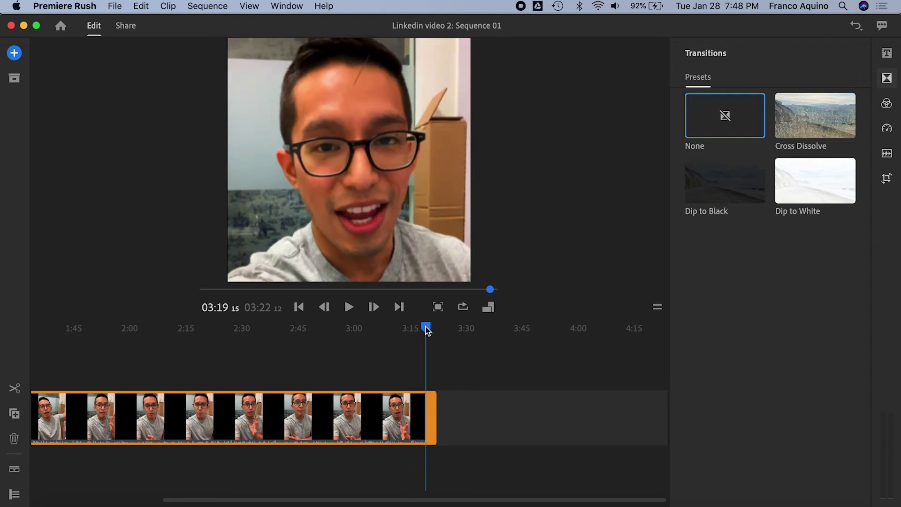
left_click(345, 308)
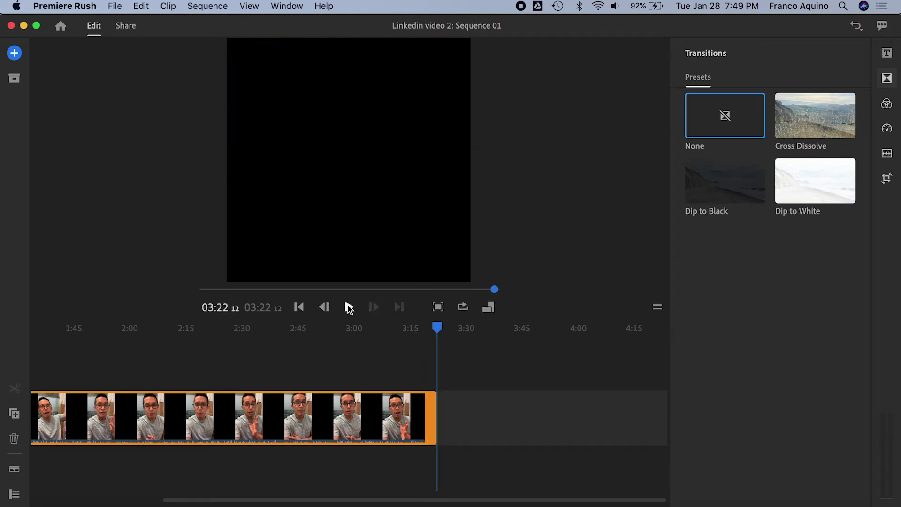
left_click(424, 328)
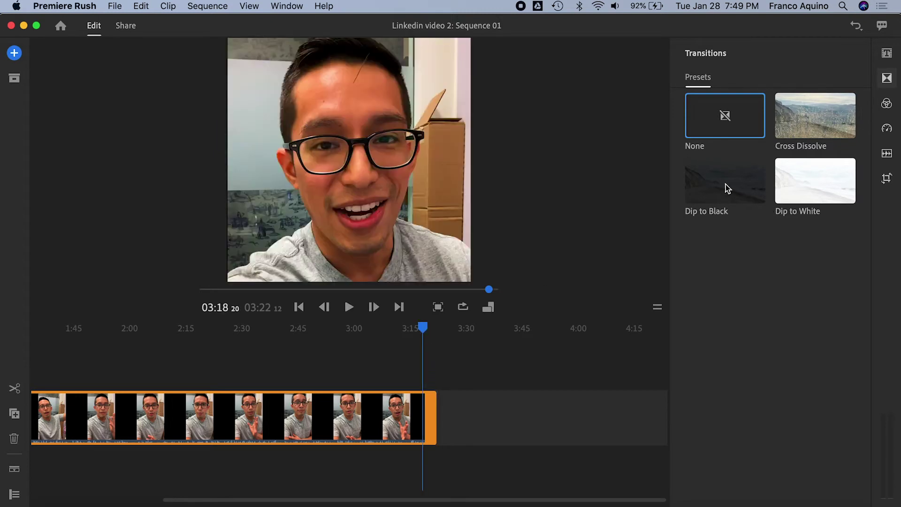
left_click_drag(727, 188, 428, 417)
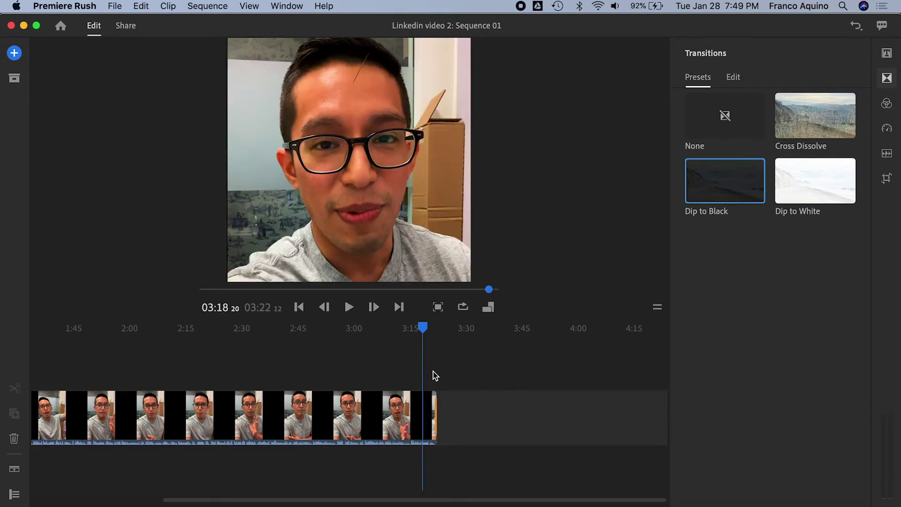
key("space")
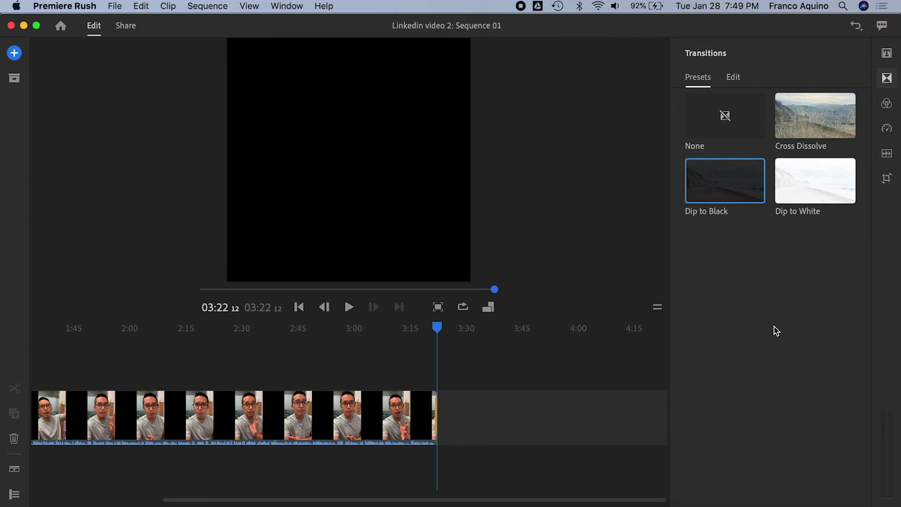
- Browse the clip's built-in and saved color presets at 2:48
left_click(886, 104)
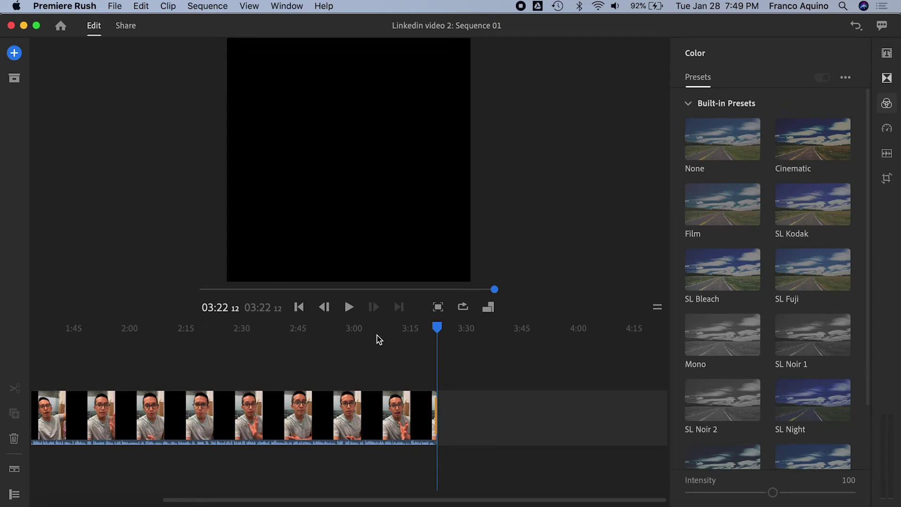
left_click(311, 327)
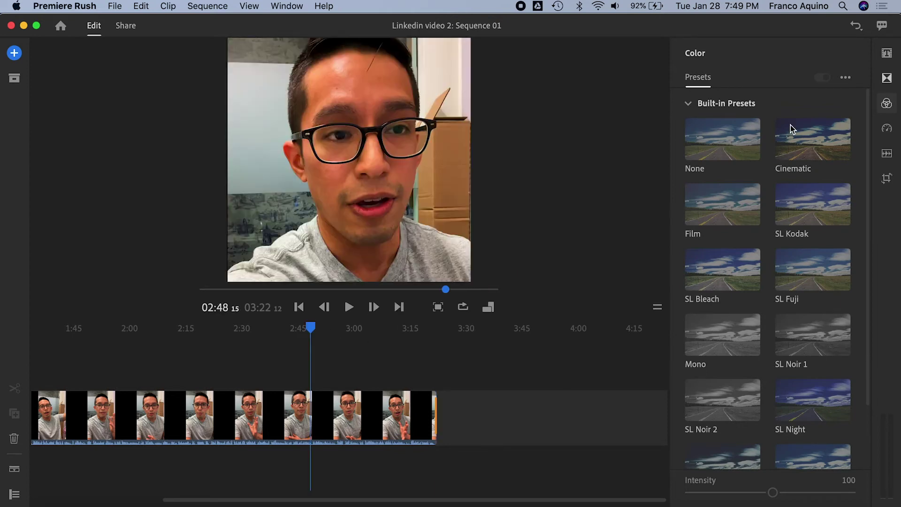
scroll(812, 153, "down", 2)
scroll(812, 153, "up", 2)
left_click(689, 103)
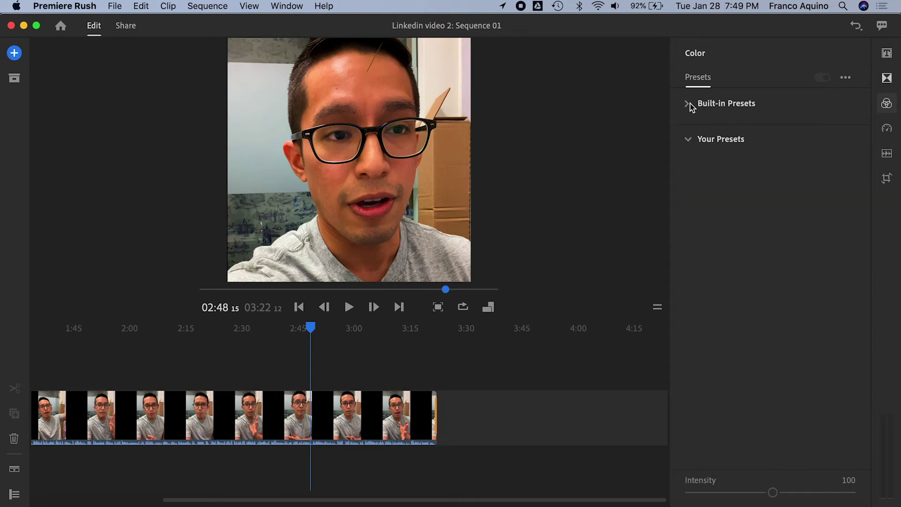
left_click(688, 140)
left_click(303, 408)
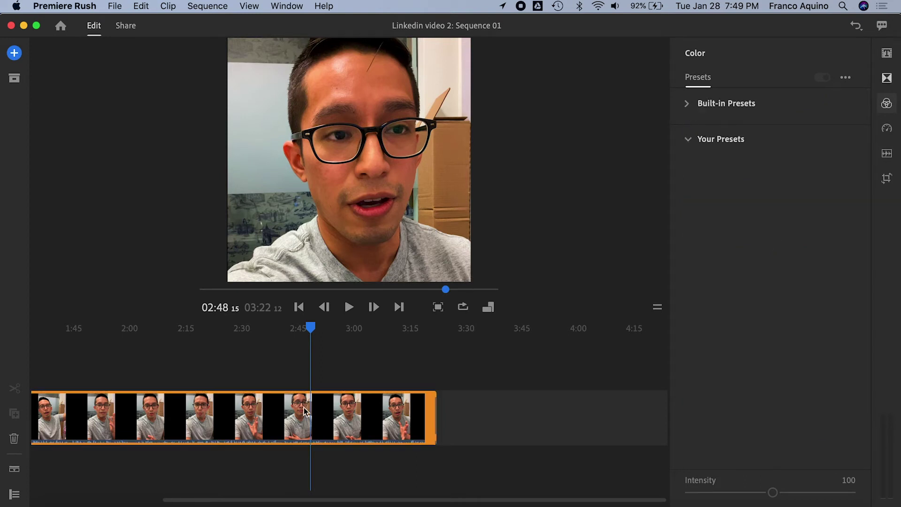
left_click(689, 106)
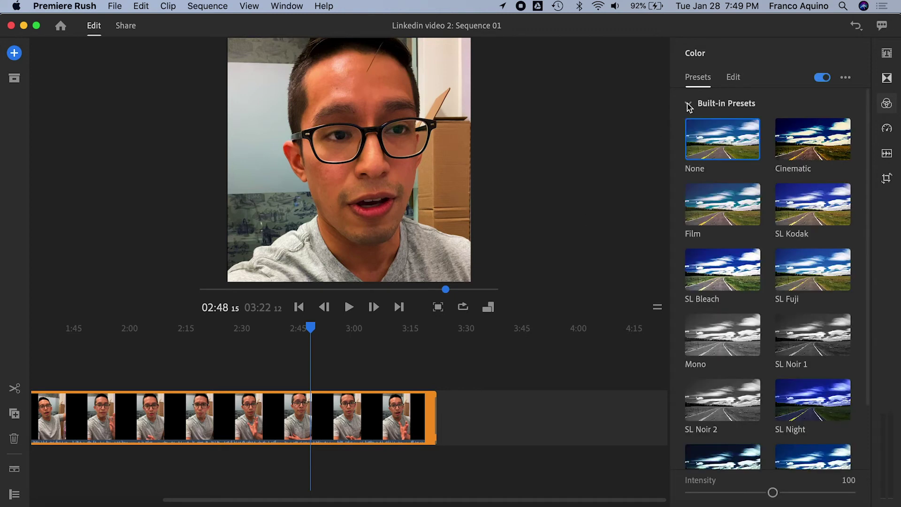
left_click(689, 105)
- Test exposure, contrast and shadow changes, undoing them back to contrast 22 and shadows -14
left_click(733, 77)
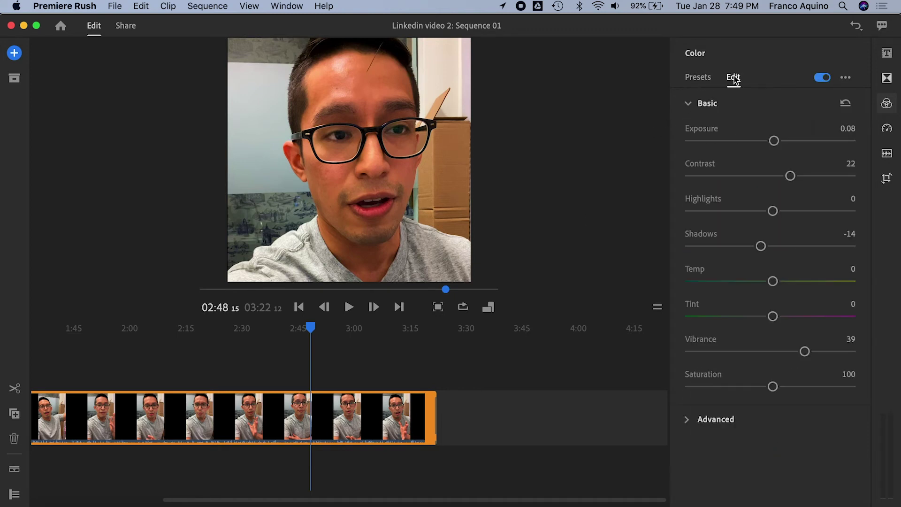
left_click_drag(775, 143, 808, 143)
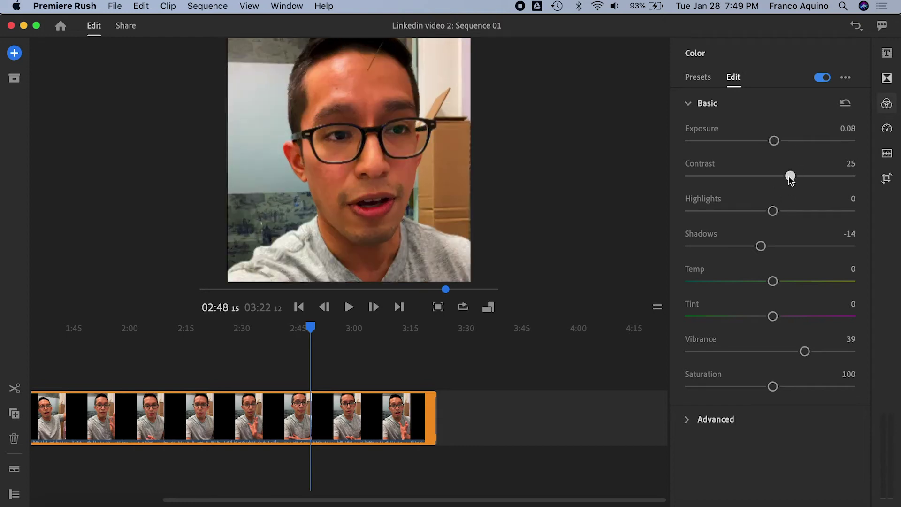
left_click_drag(790, 176, 738, 178)
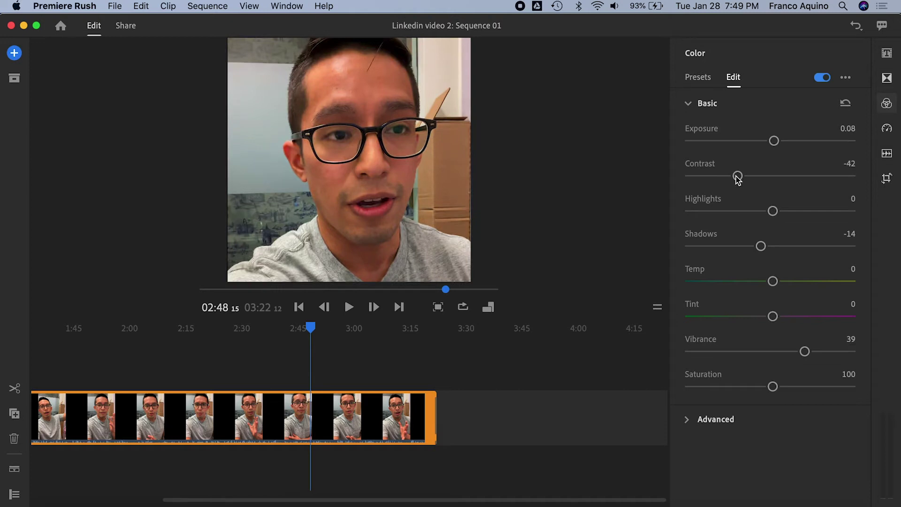
key("super+z")
left_click_drag(761, 246, 730, 247)
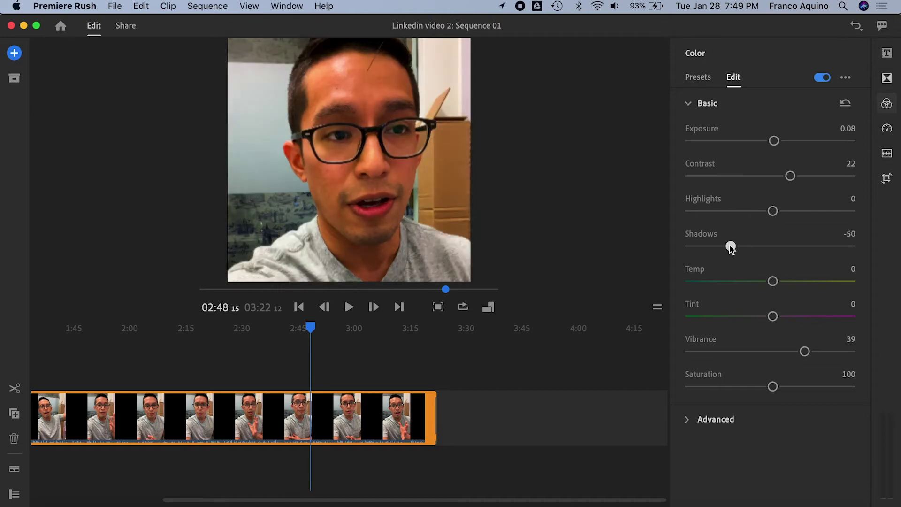
key("super+z")
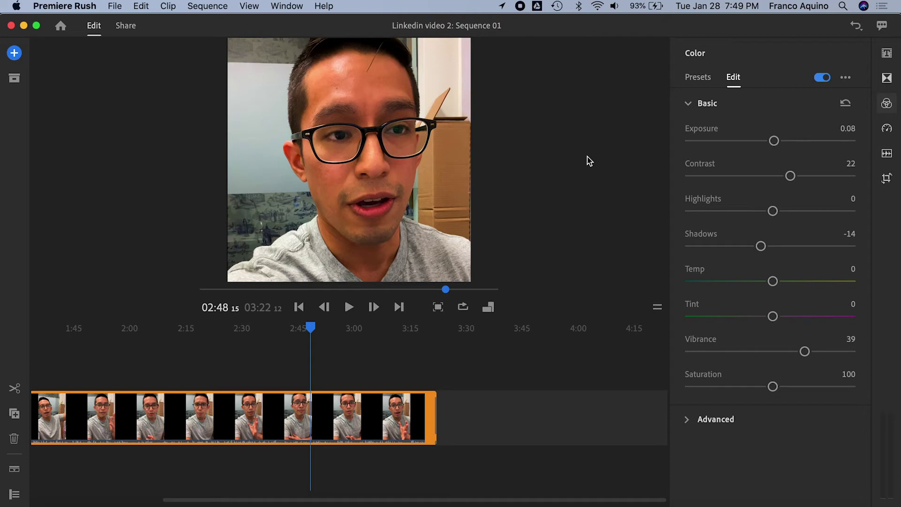
left_click(706, 78)
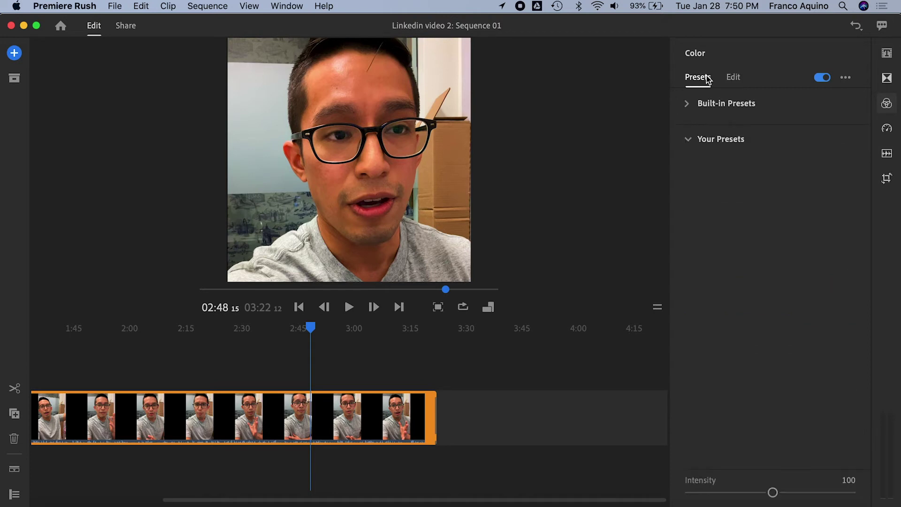
left_click(685, 103)
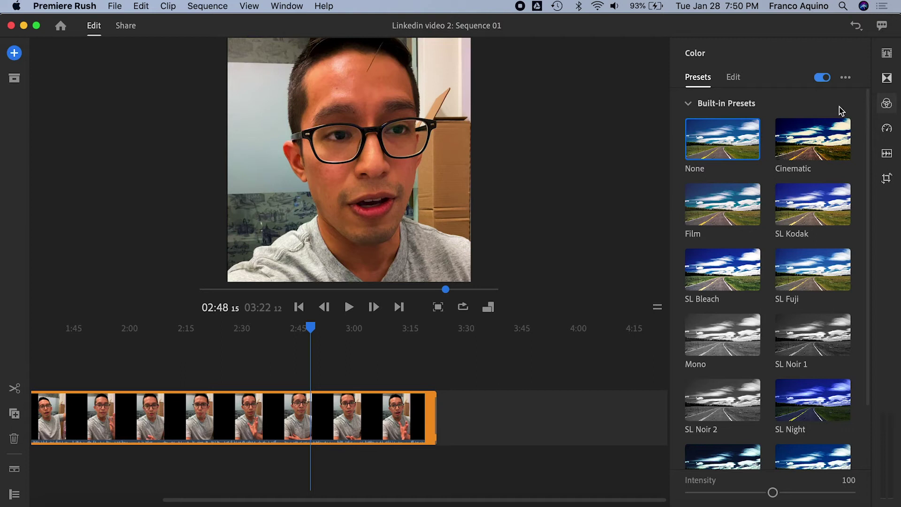
- Split the clip at 3:01 and preview the final section sped up, leaving it at 100%
left_click(886, 127)
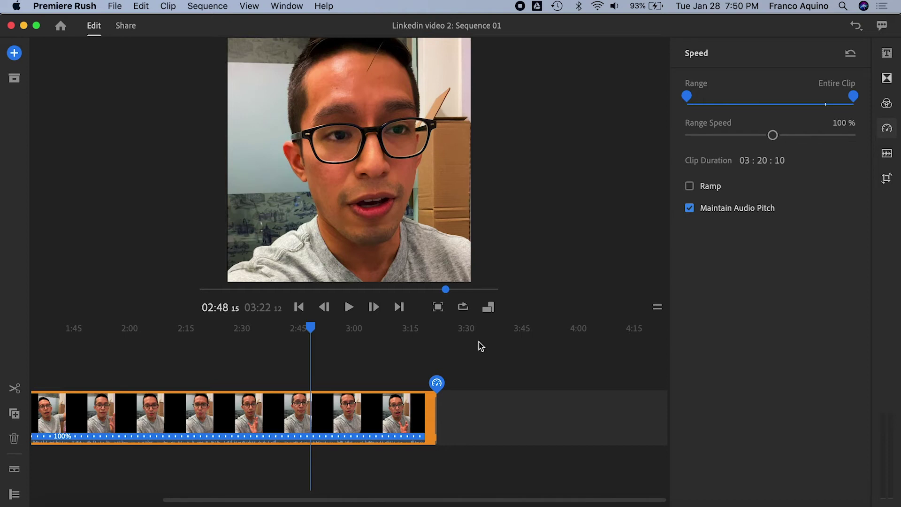
left_click(360, 329)
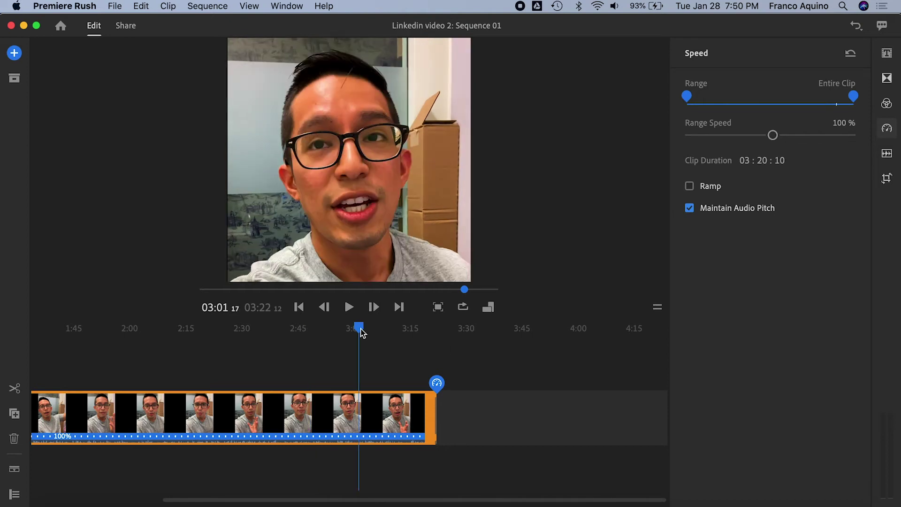
key("super+k")
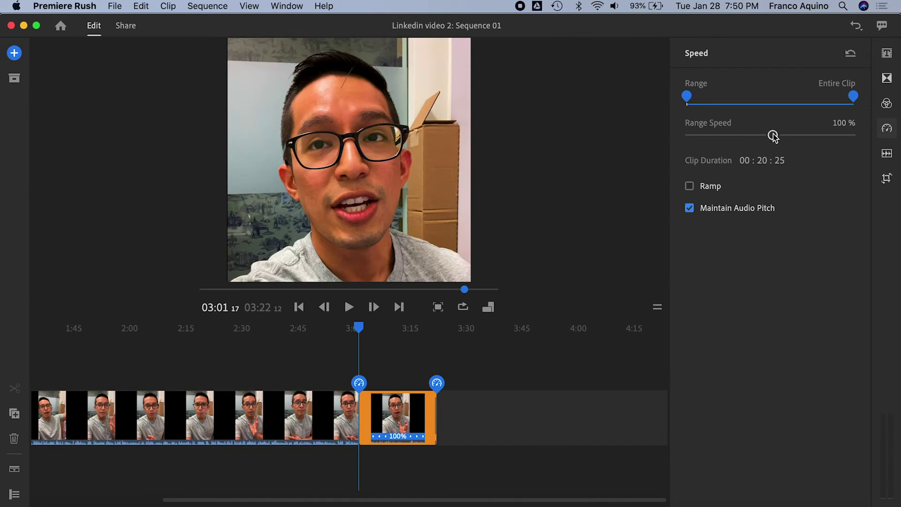
left_click_drag(772, 135, 803, 138)
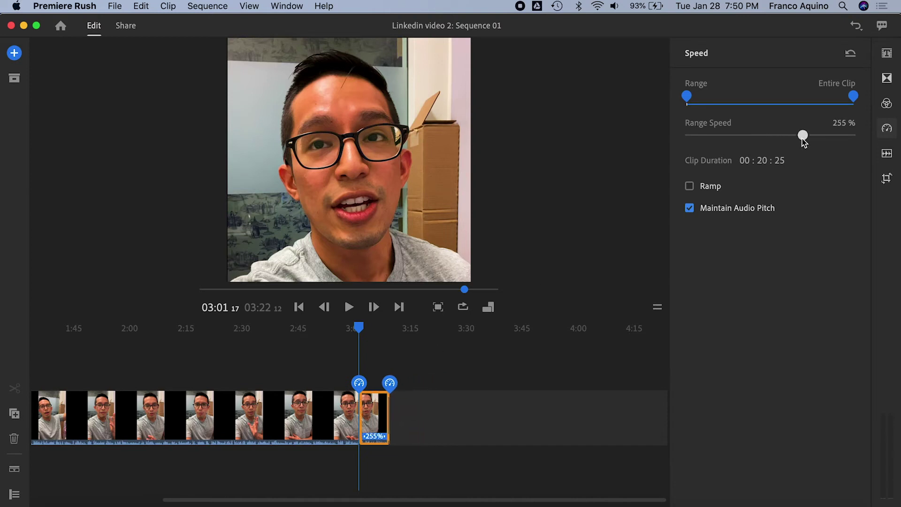
mouse_move(344, 330)
left_mouse_down()
mouse_move(324, 331)
mouse_move(335, 330)
left_mouse_up()
key("space")
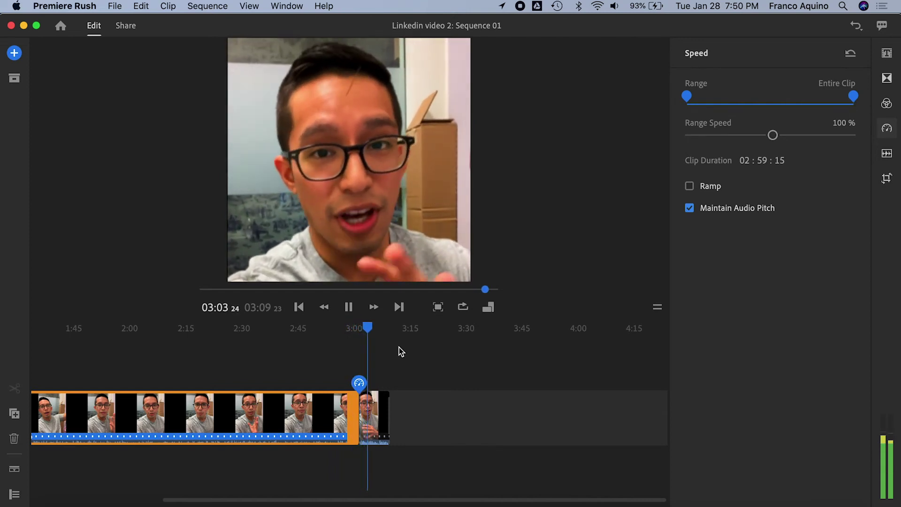
key("space")
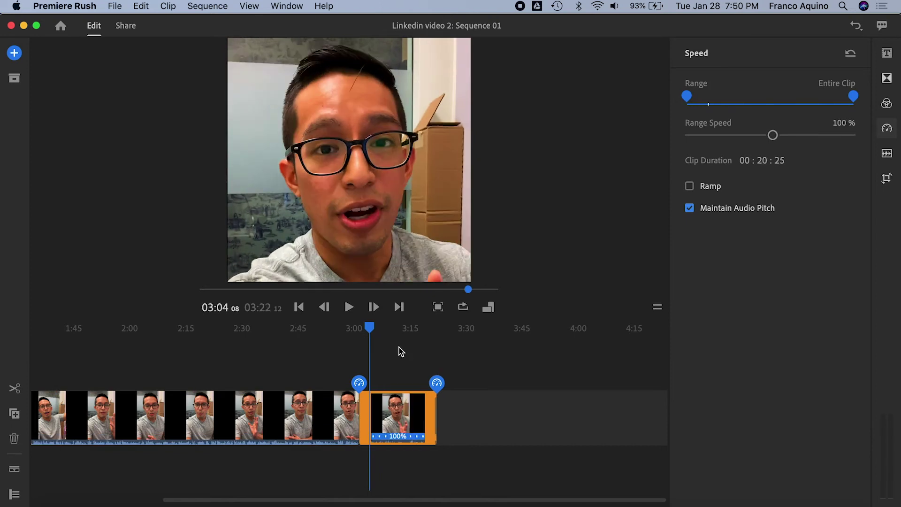
left_click(402, 347)
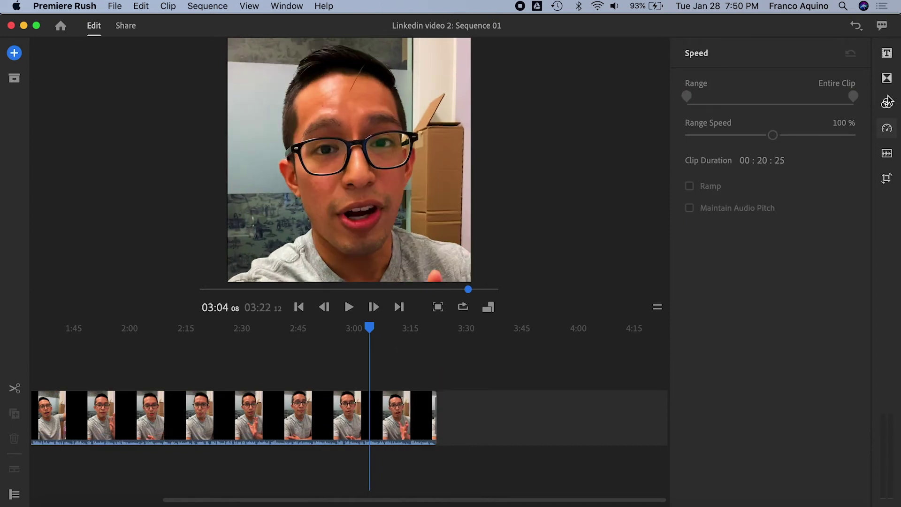
- Show the talking-head clip's audio settings
left_click(887, 129)
left_click(887, 130)
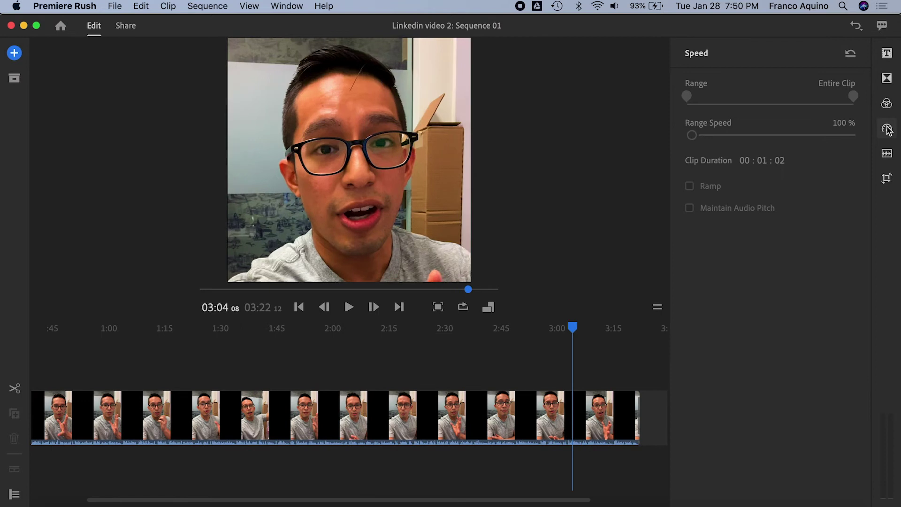
left_click(886, 155)
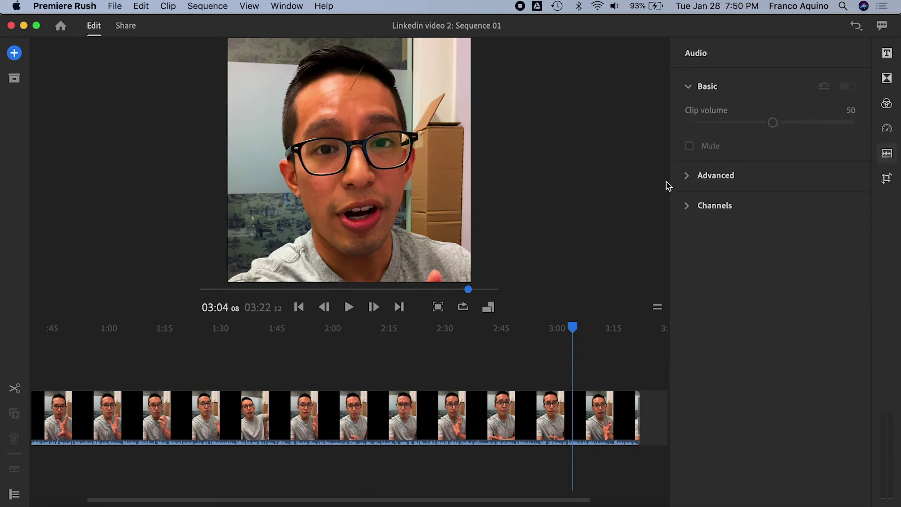
left_click(389, 404)
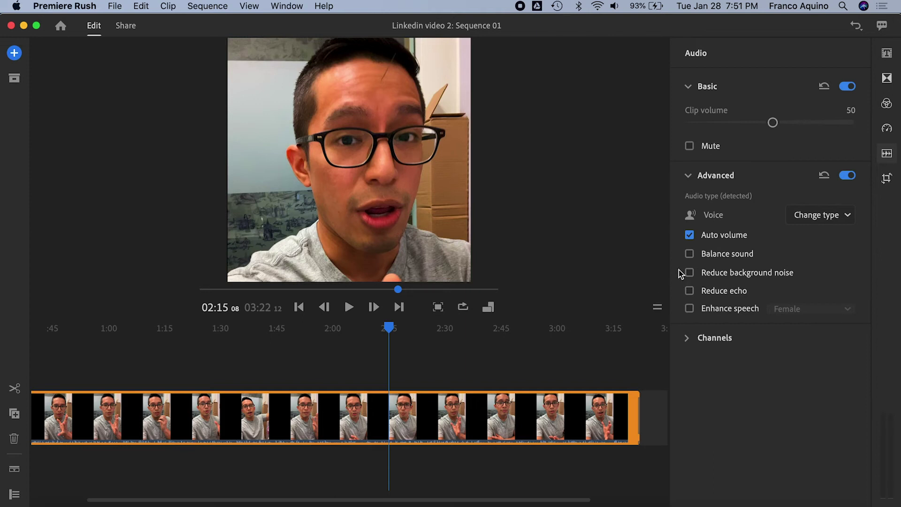
- Try Reduce background noise at intensity 38, then switch it off and collapse Advanced
mouse_move(690, 275)
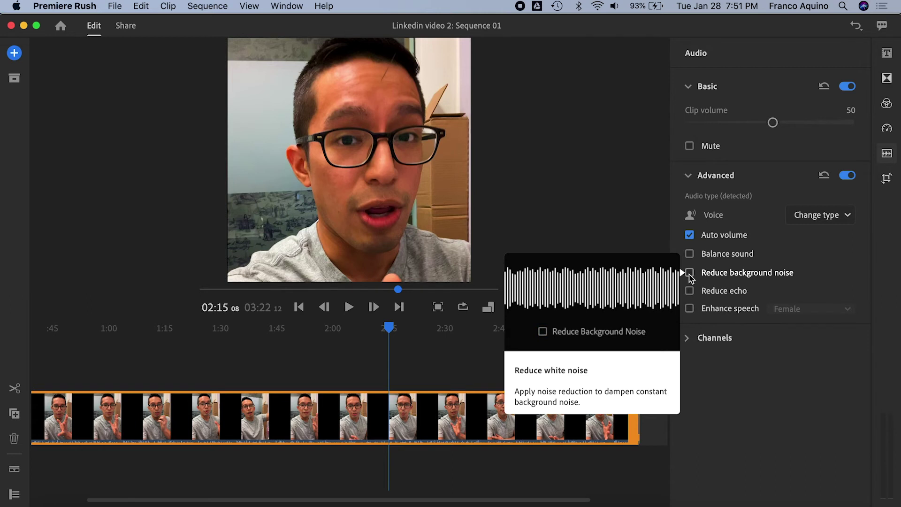
left_click(690, 273)
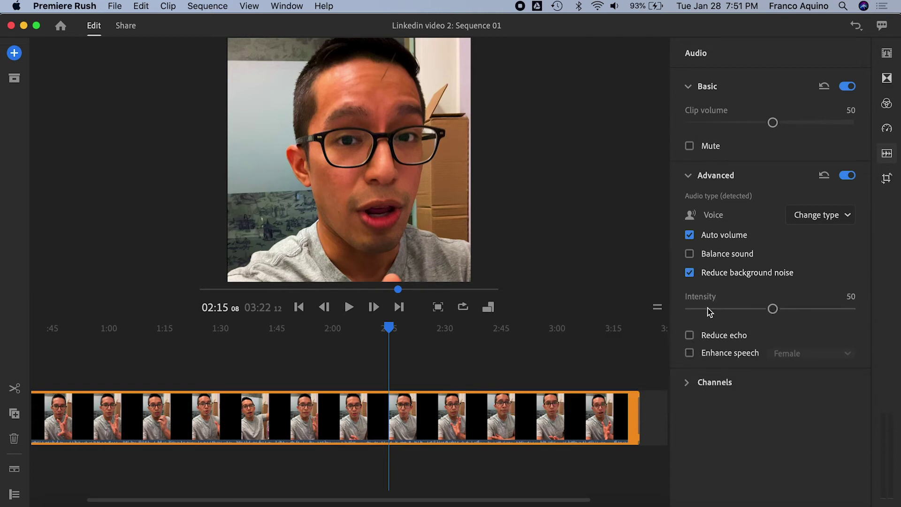
left_click(711, 308)
left_click_drag(711, 308, 758, 310)
mouse_move(693, 276)
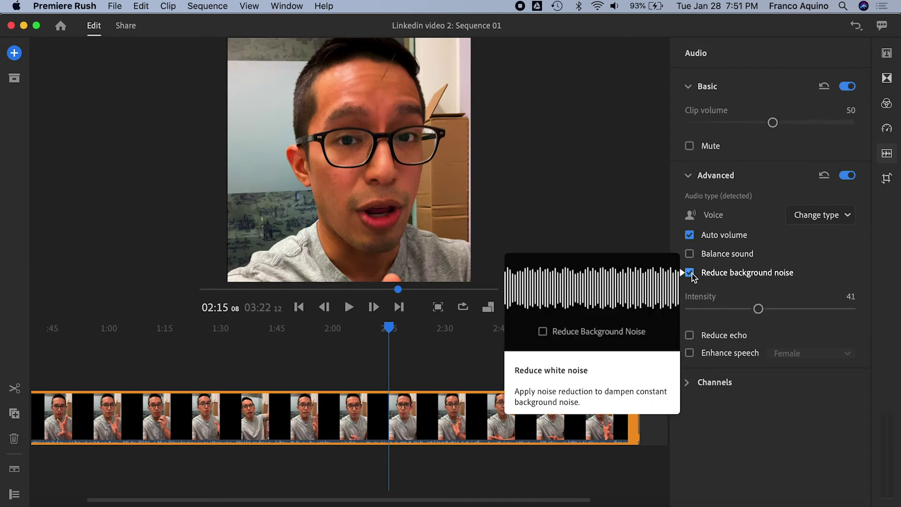
left_click(693, 275)
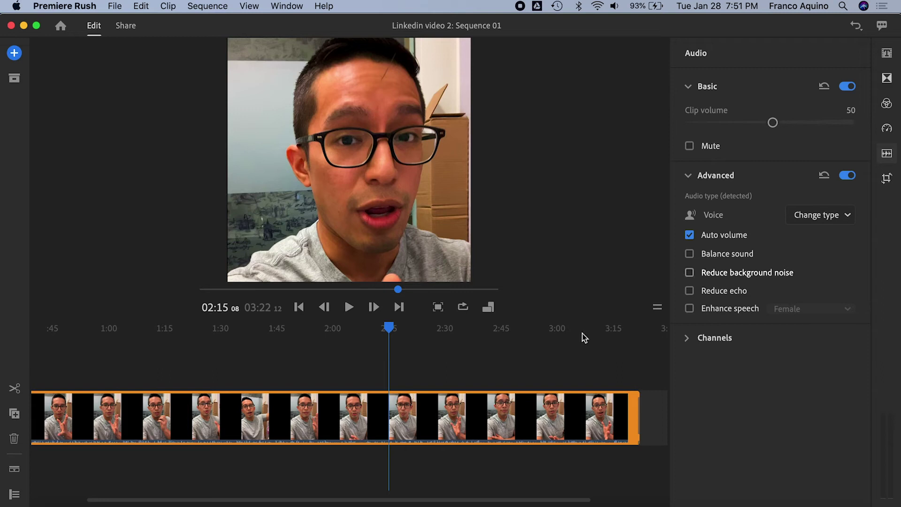
scroll(164, 436, "right", 3)
scroll(168, 411, "left", 2)
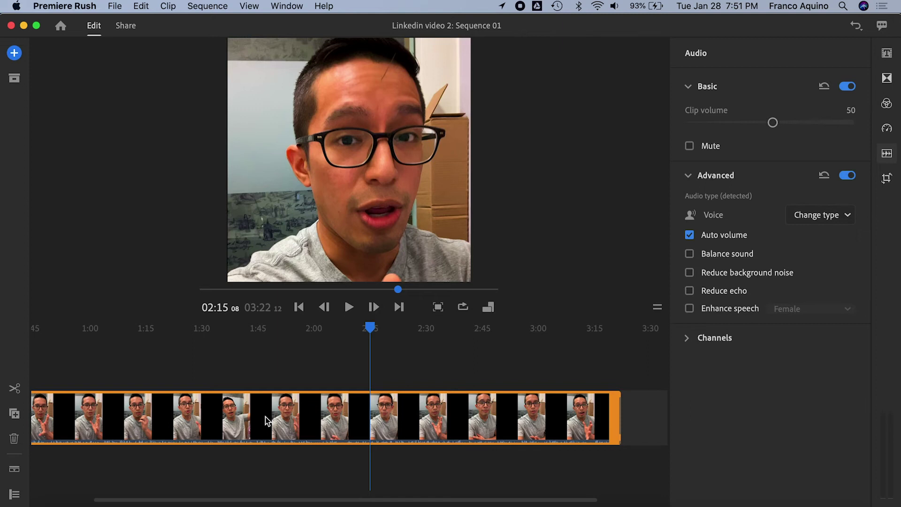
left_click(687, 177)
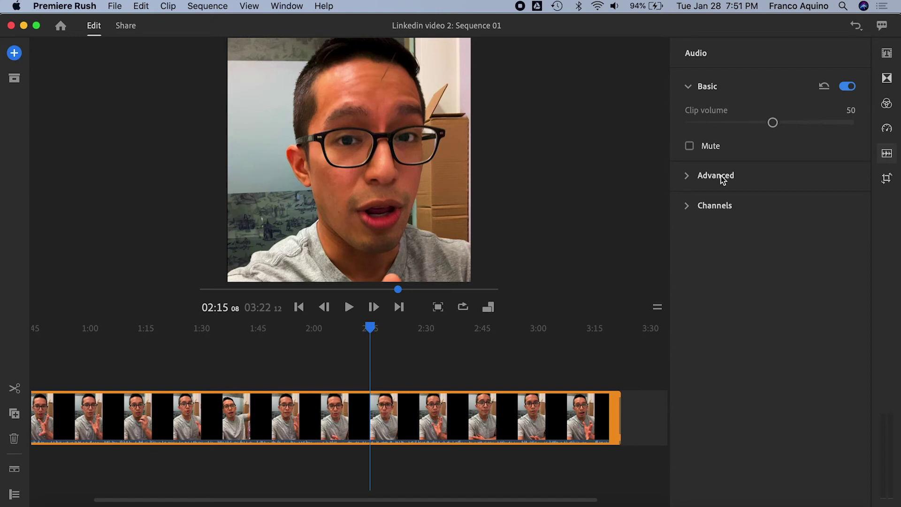
- Rotate the clip to -47° as a test, then reset its rotation to 0°
scroll(362, 370, "left", 5)
left_click(88, 328)
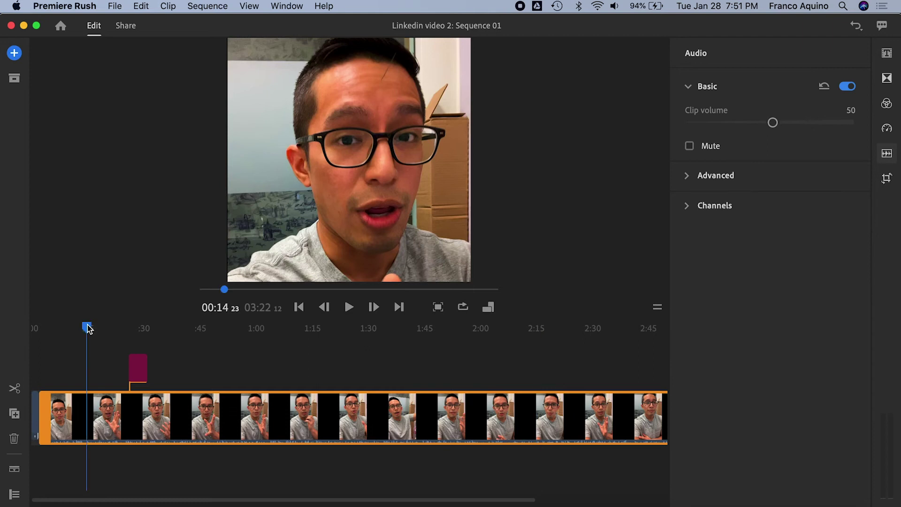
left_click_drag(89, 328, 20, 327)
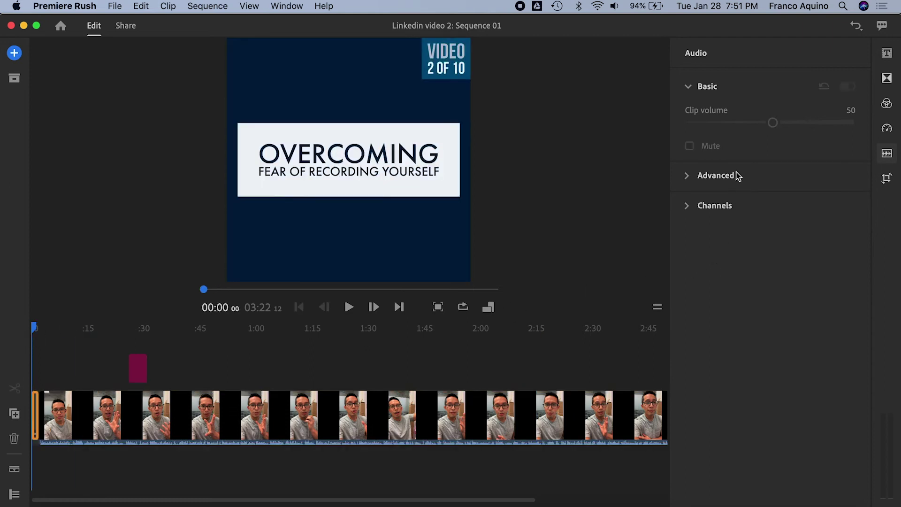
left_click(886, 179)
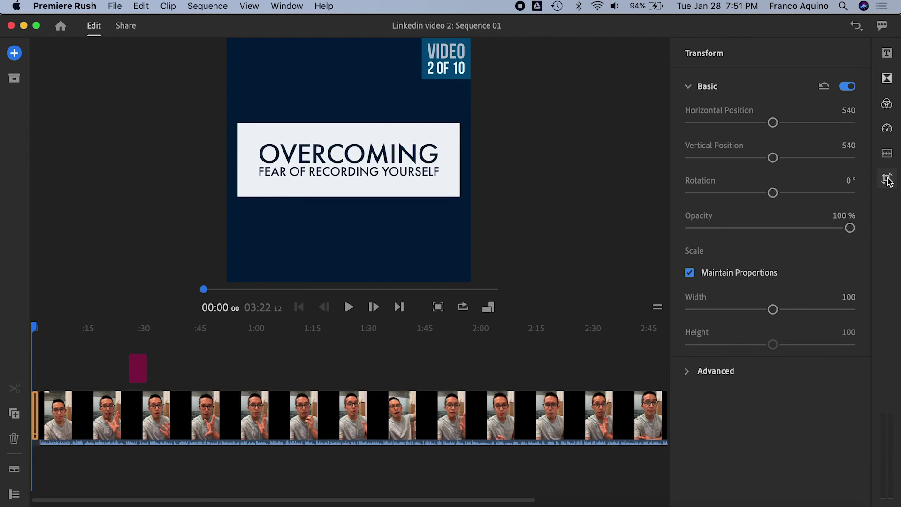
left_click(260, 333)
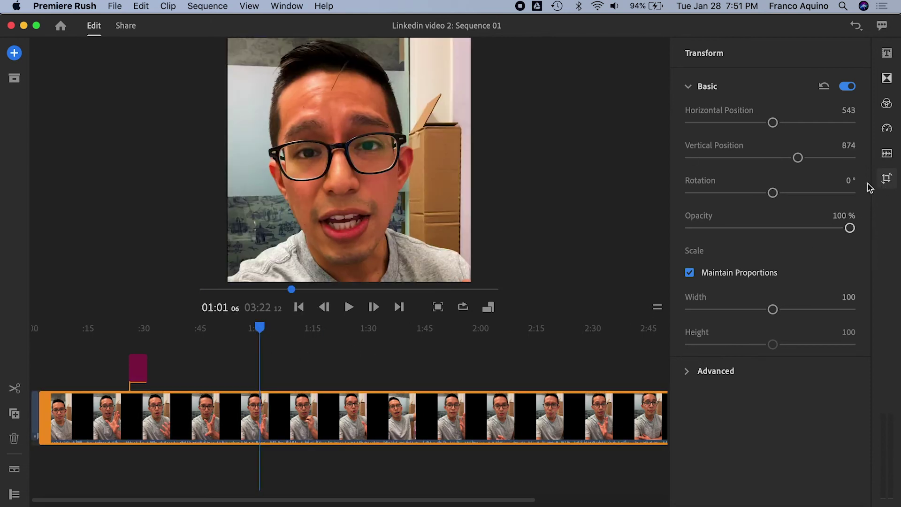
left_click_drag(772, 192, 749, 194)
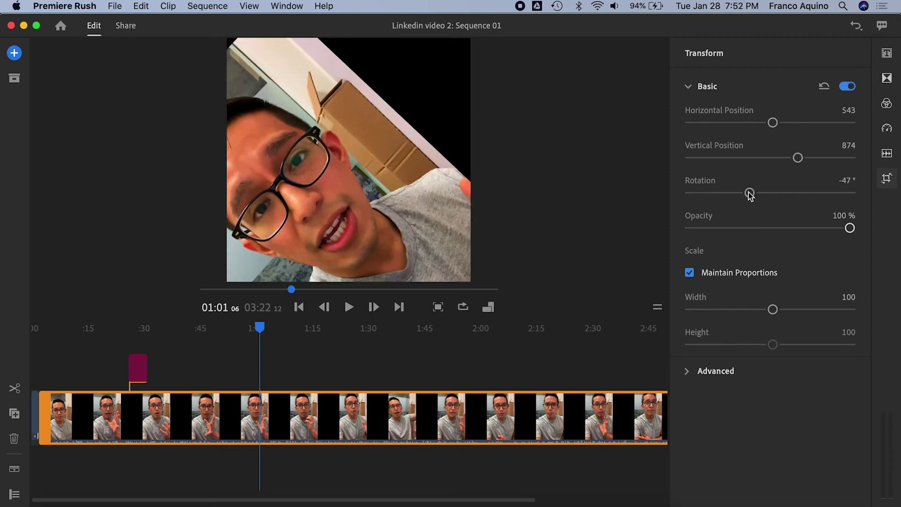
double_click(750, 193)
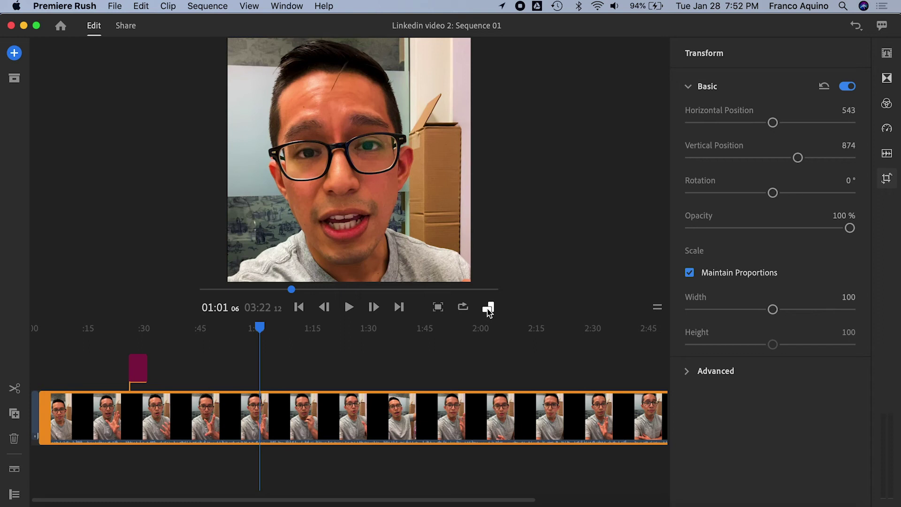
- Rename the local export output file to test1.mp4
left_click(887, 178)
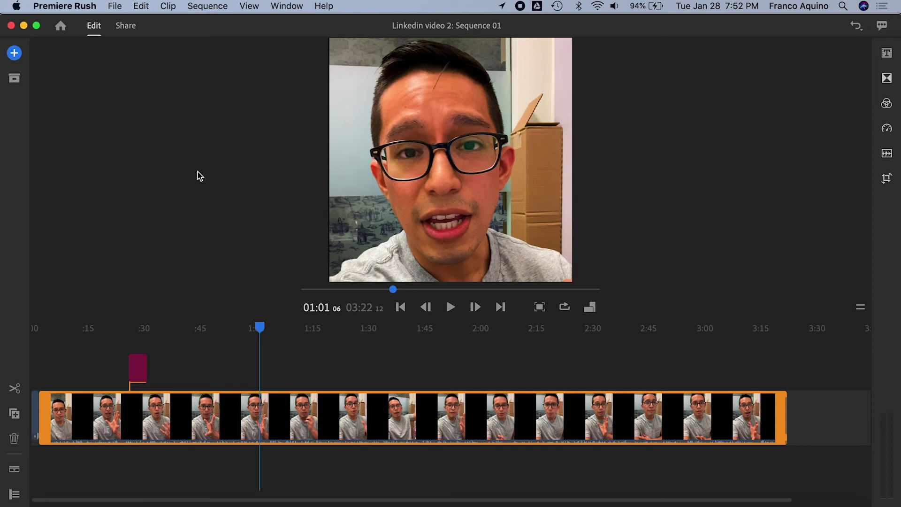
left_click(125, 27)
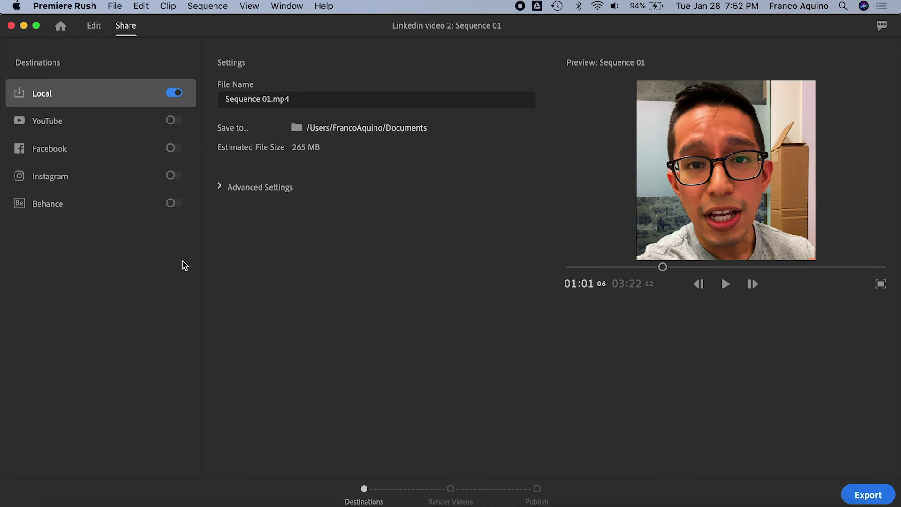
left_click(260, 99)
left_click_drag(267, 100, 224, 99)
type("t")
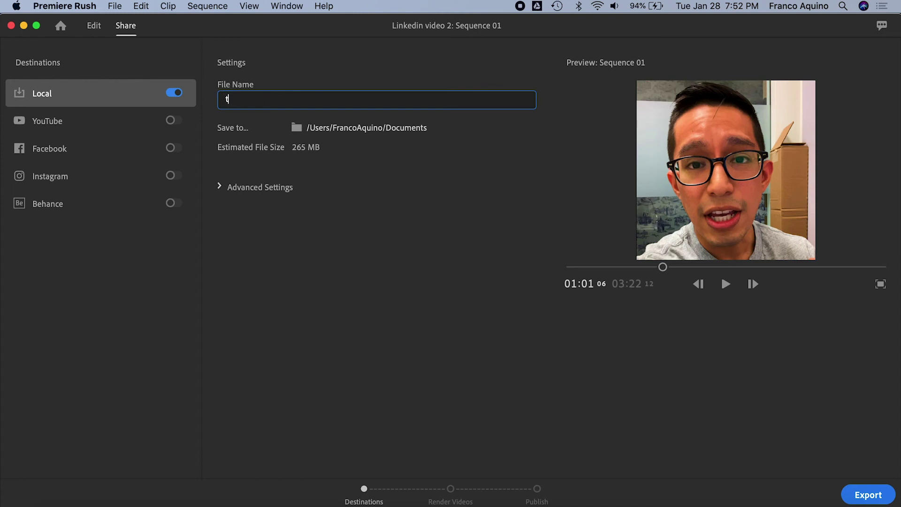
type("est1")
key("Return")
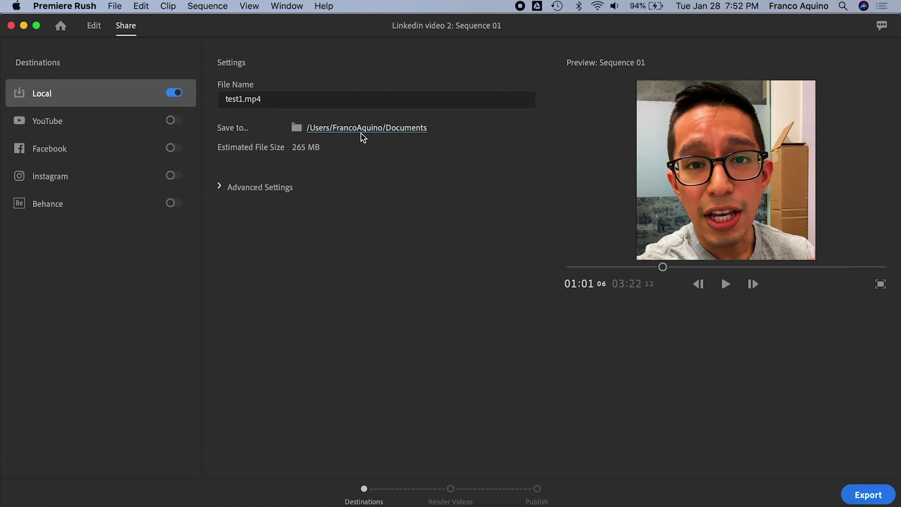
left_click(363, 131)
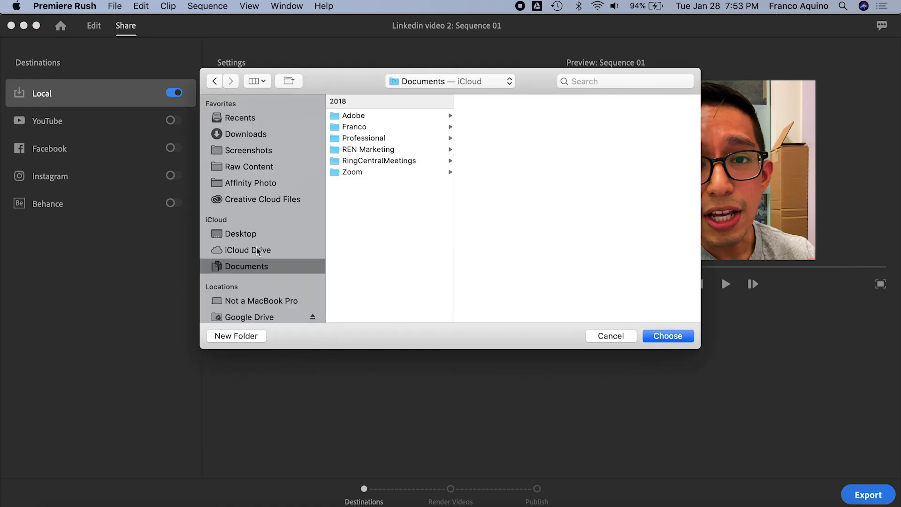
- Export to Creative Cloud Files > Final Videos with the Automatic preset and start rendering
left_click(253, 200)
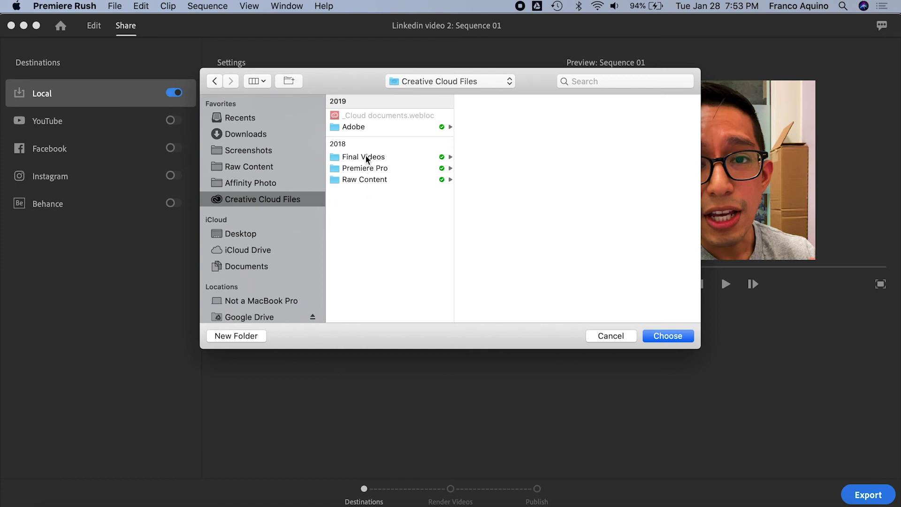
left_click(367, 157)
left_click(674, 337)
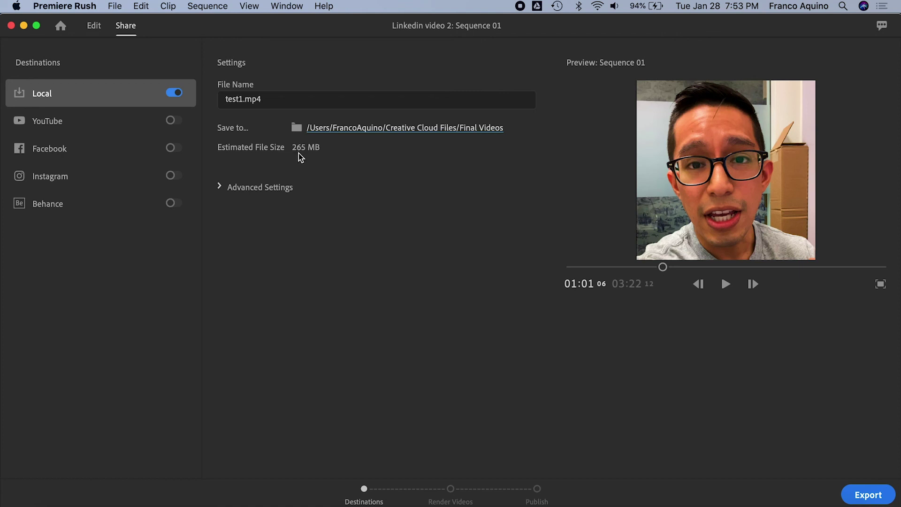
left_click(222, 186)
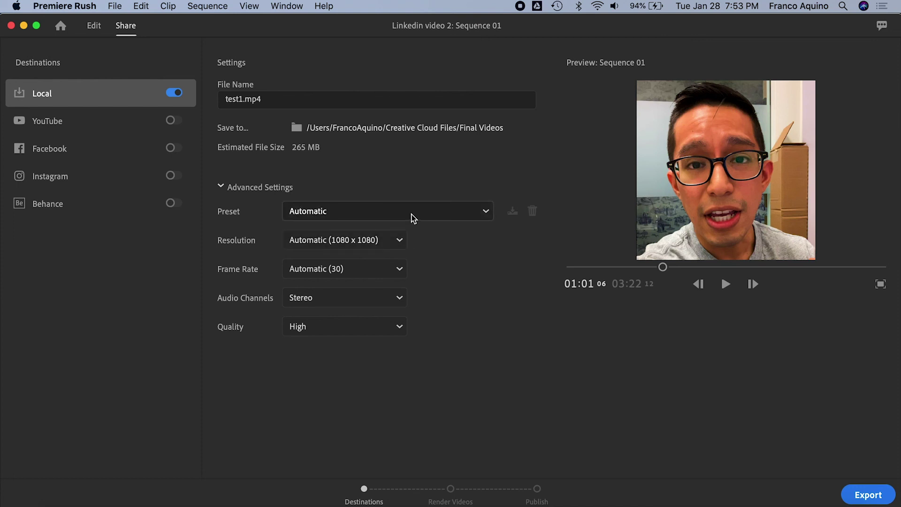
left_click(410, 217)
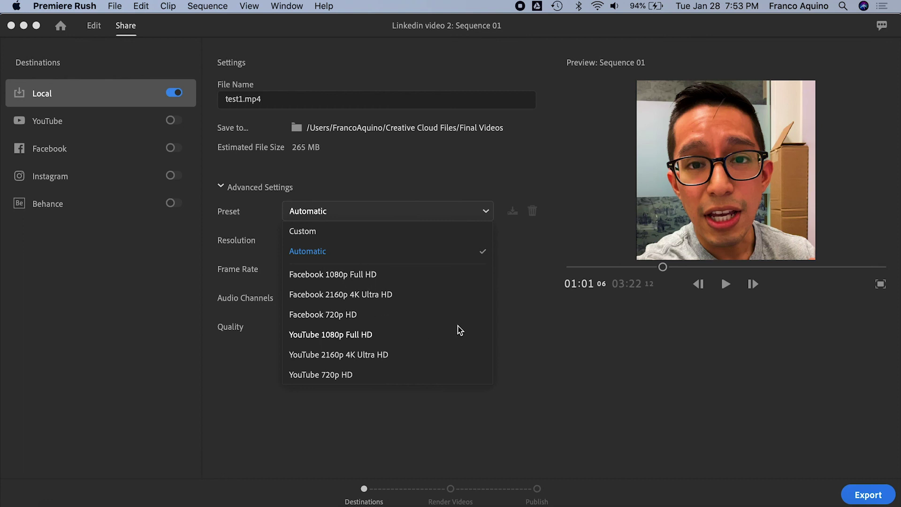
left_click(538, 312)
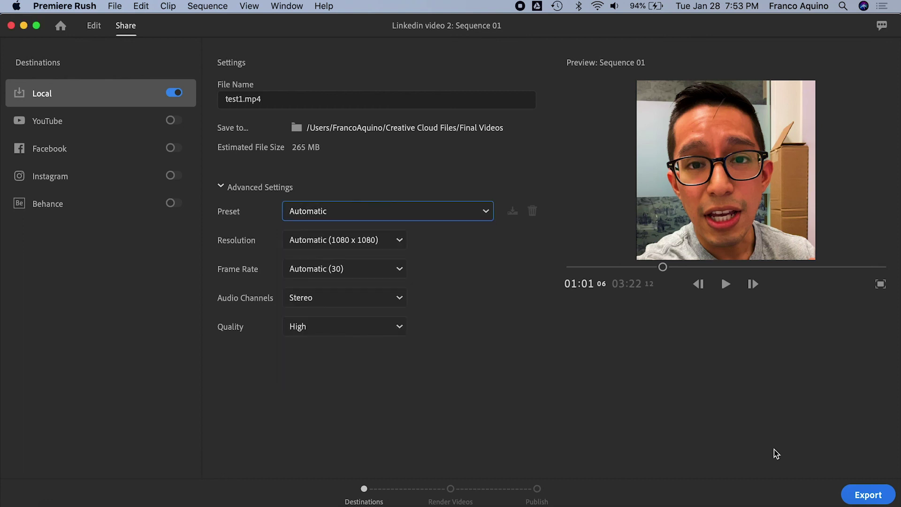
left_click(868, 496)
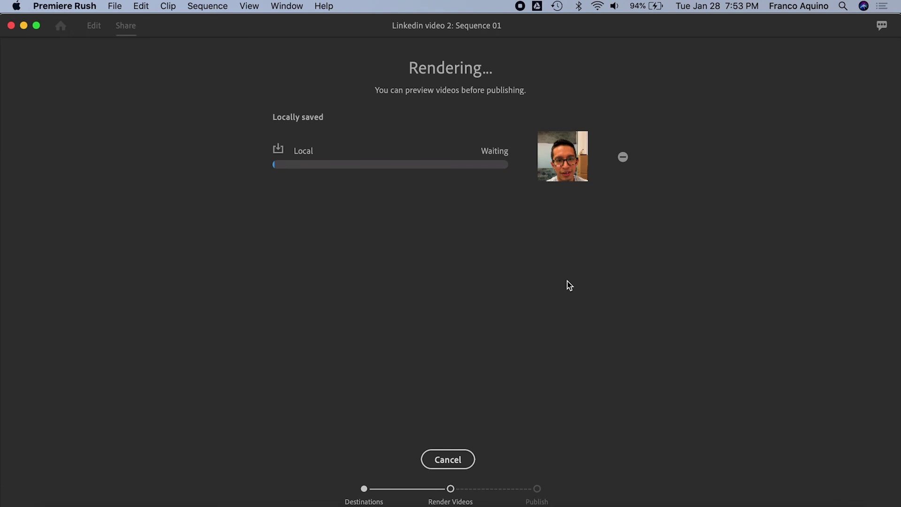